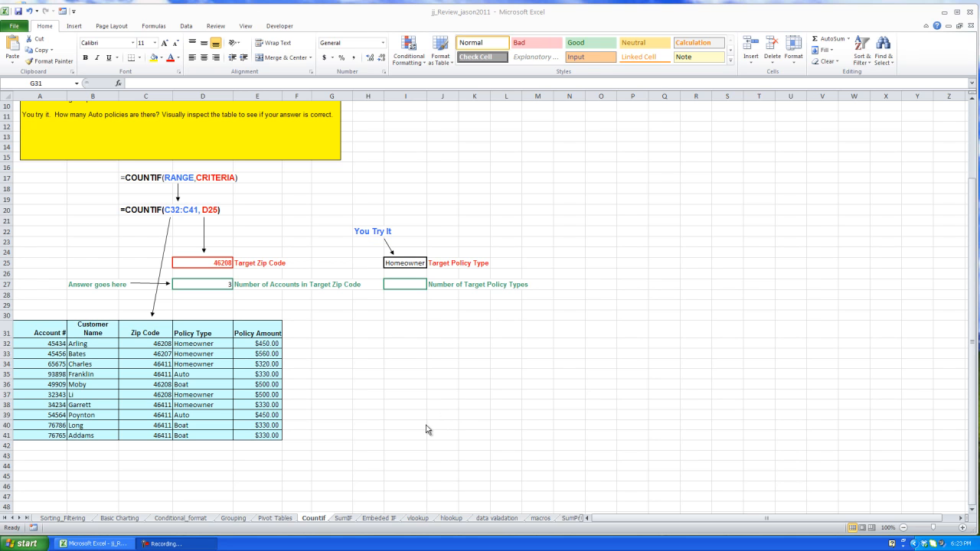
- Examine the accounts table, the target zip code in D25 and the Zip Code entries that match 46208
drag(60, 333, 260, 437)
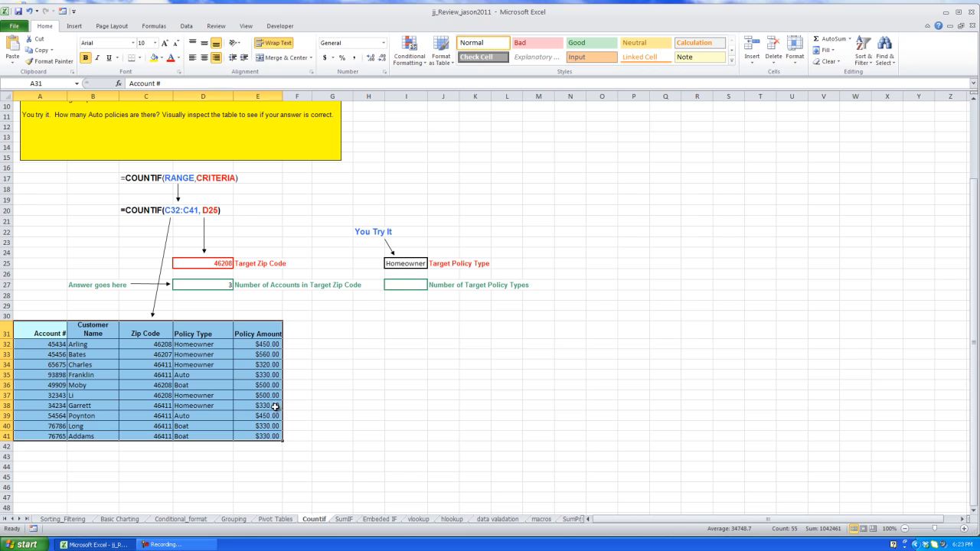
click(223, 264)
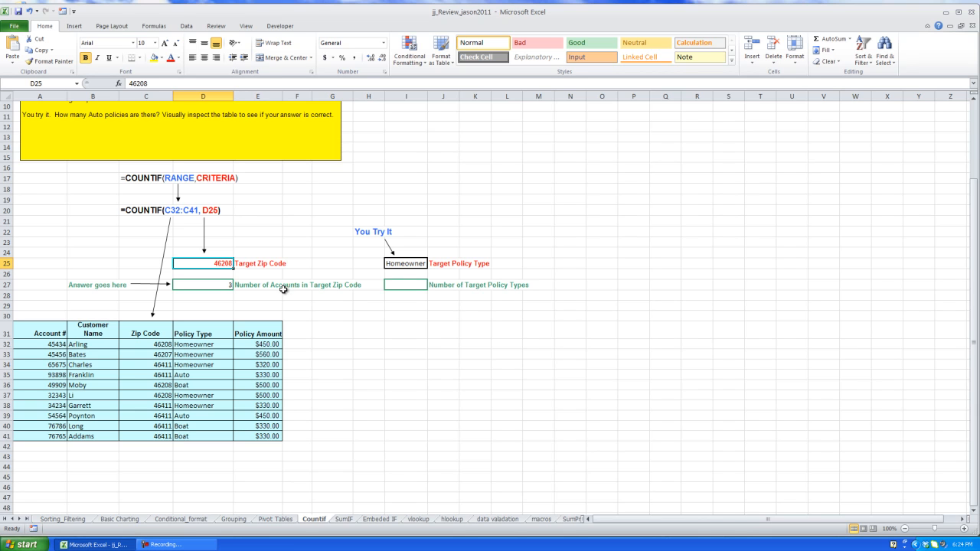
click(164, 346)
click(156, 387)
click(160, 398)
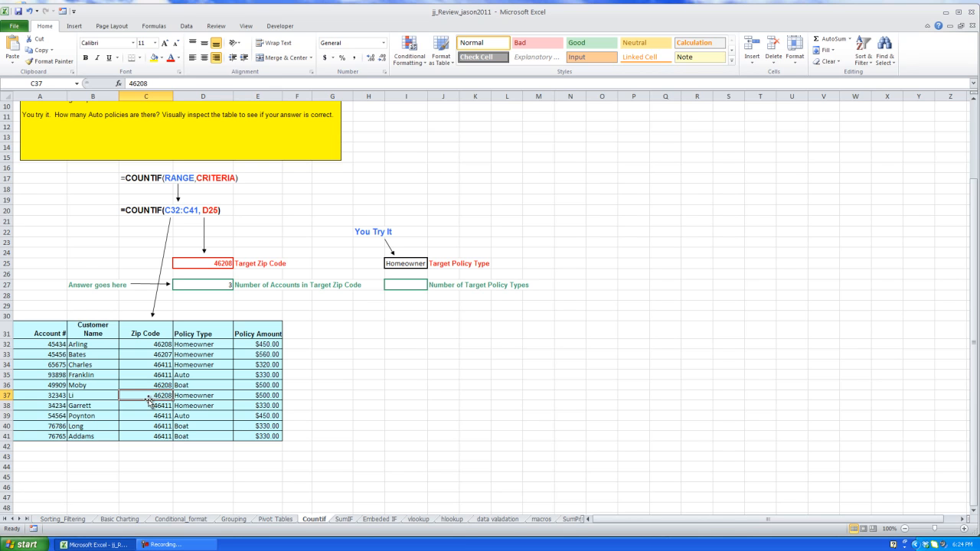
- Enter =COUNTIF(D32:D41,I25) in cell I27 to count the accounts with the target policy type
click(407, 285)
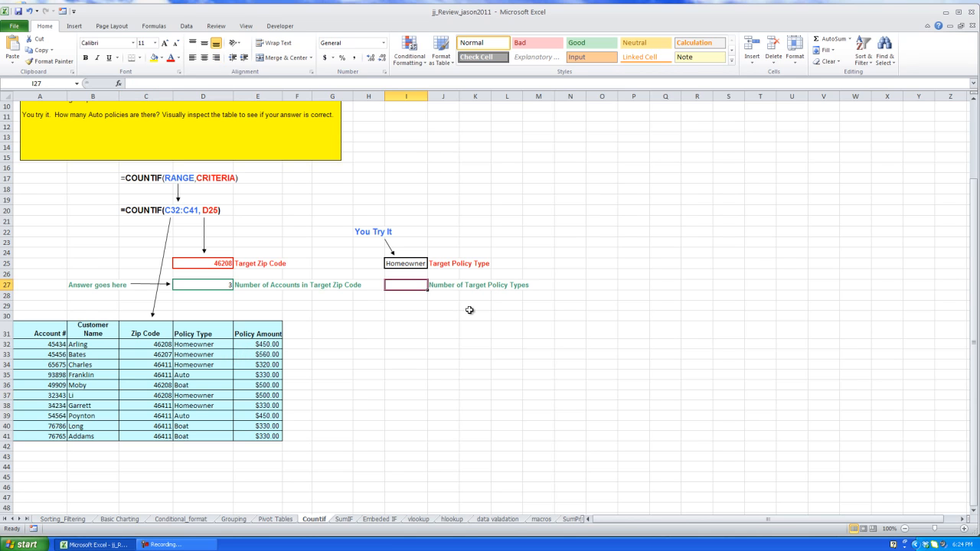
click(416, 269)
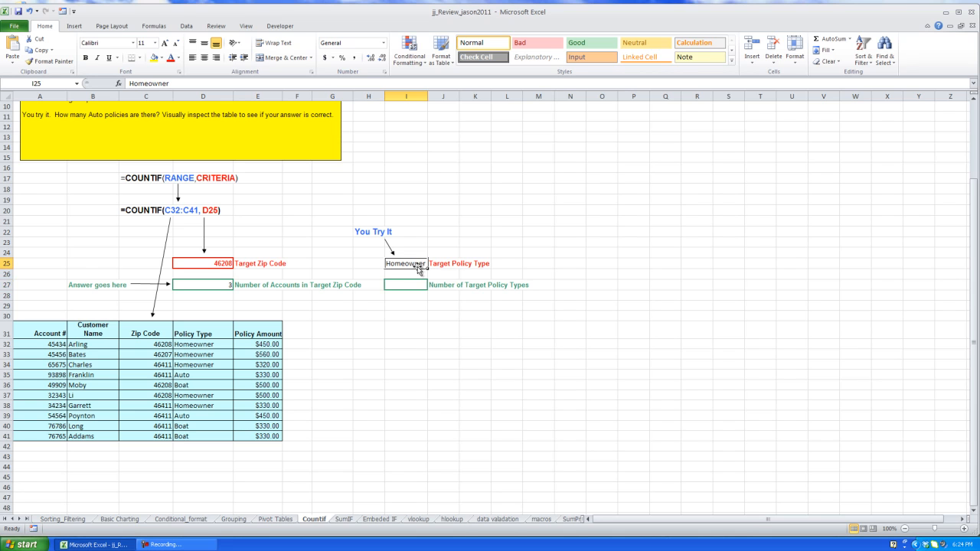
click(404, 285)
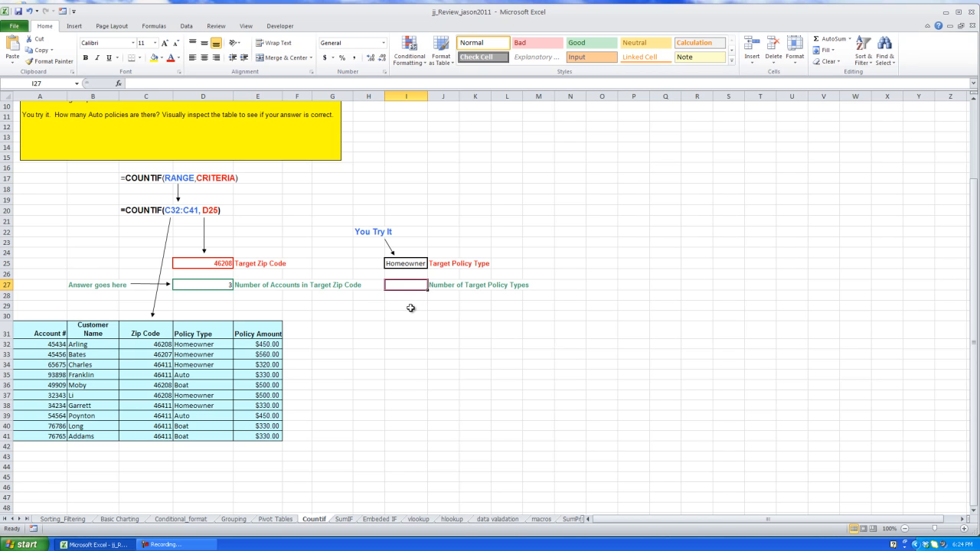
text(=COUNTIF()
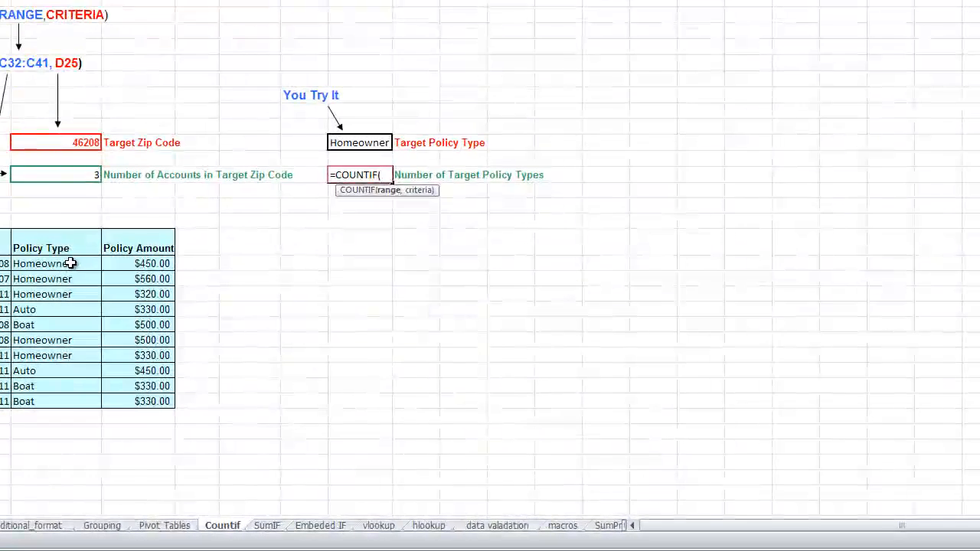
drag(71, 263, 49, 399)
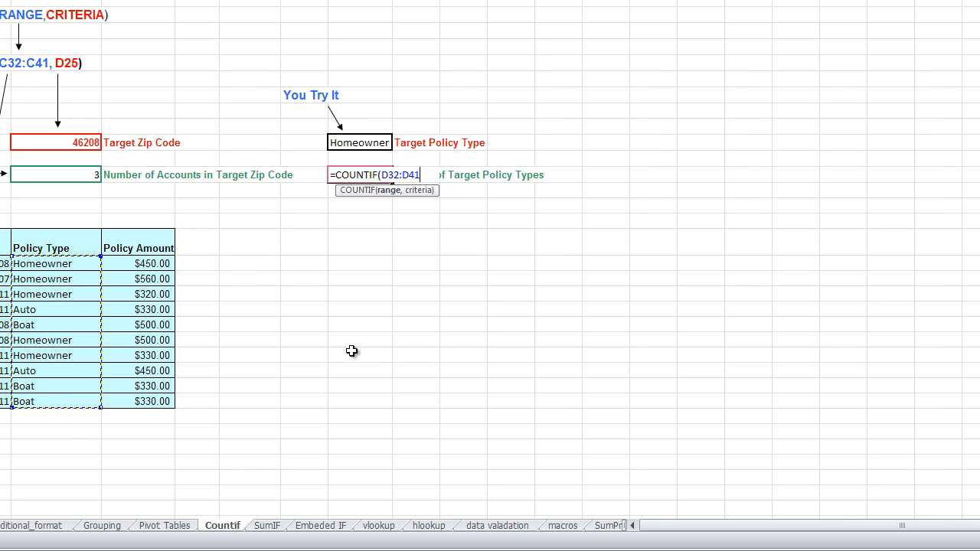
text(,)
click(357, 144)
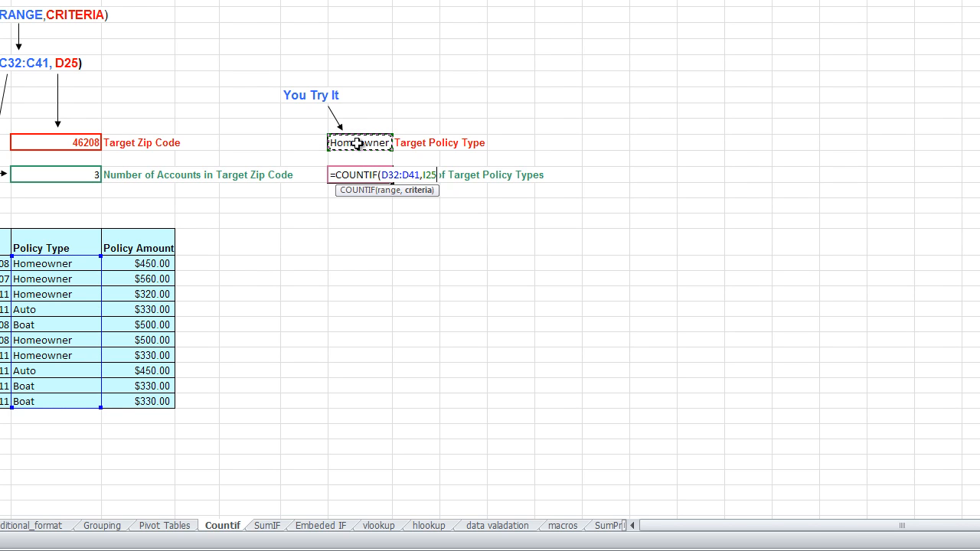
key(Return)
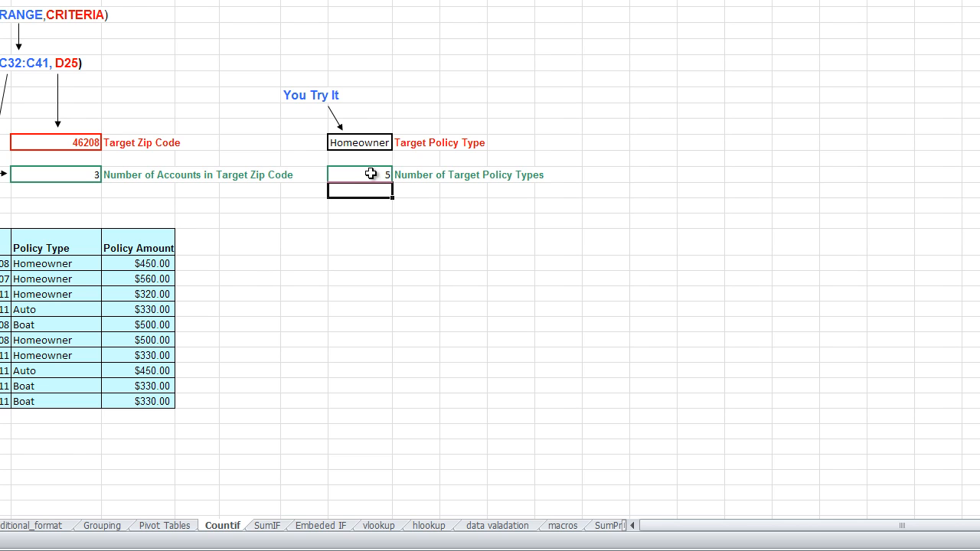
- Review the COUNTIF formula in I27 and set the target policy type in cell I25 to auto
double_click(370, 173)
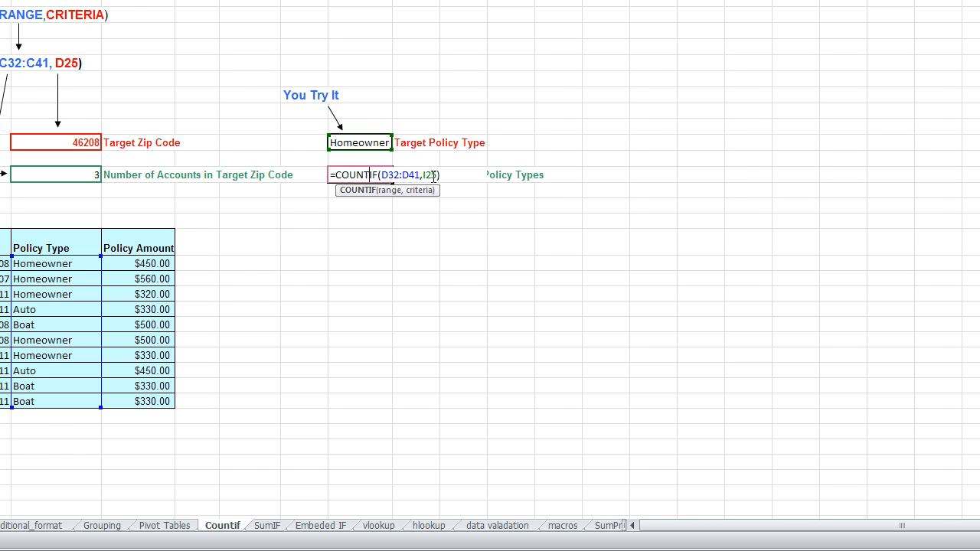
key(ctrl+Return)
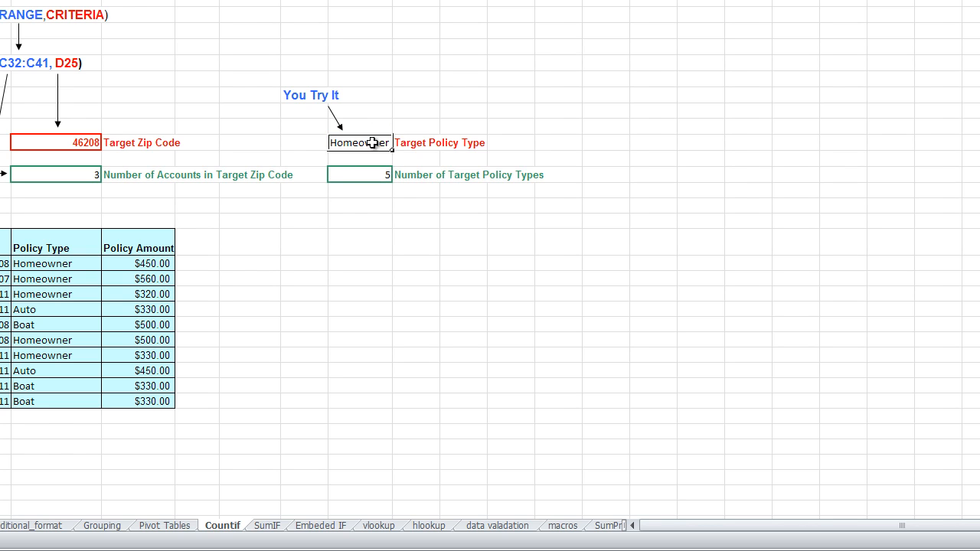
text(auto)
key(Return)
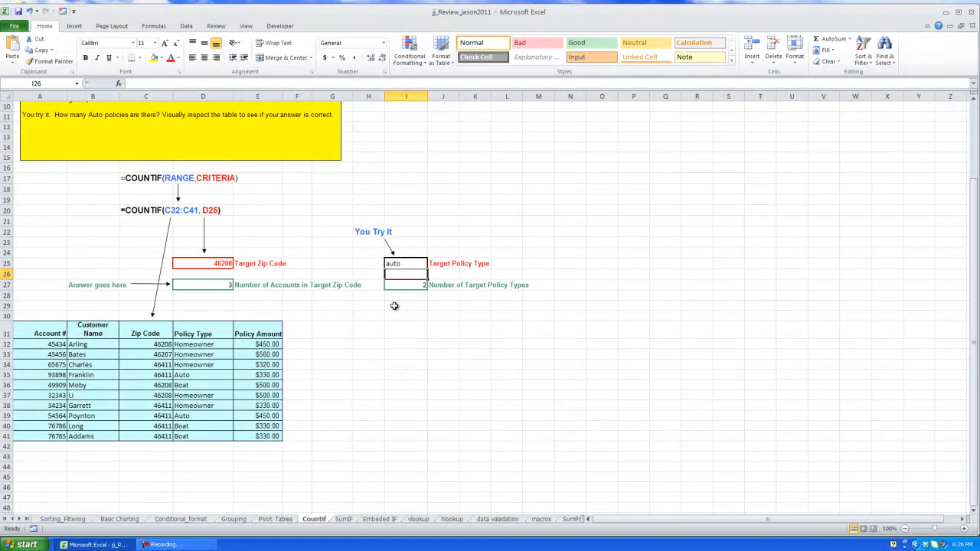
- Replace the I25 criteria reference in the I27 COUNTIF formula with the unquoted word auto
click(414, 264)
click(415, 285)
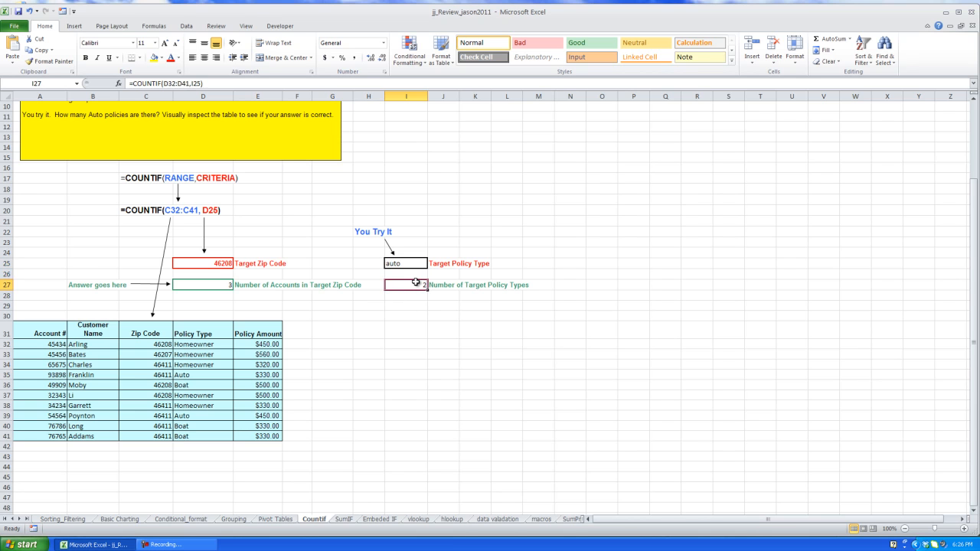
double_click(414, 285)
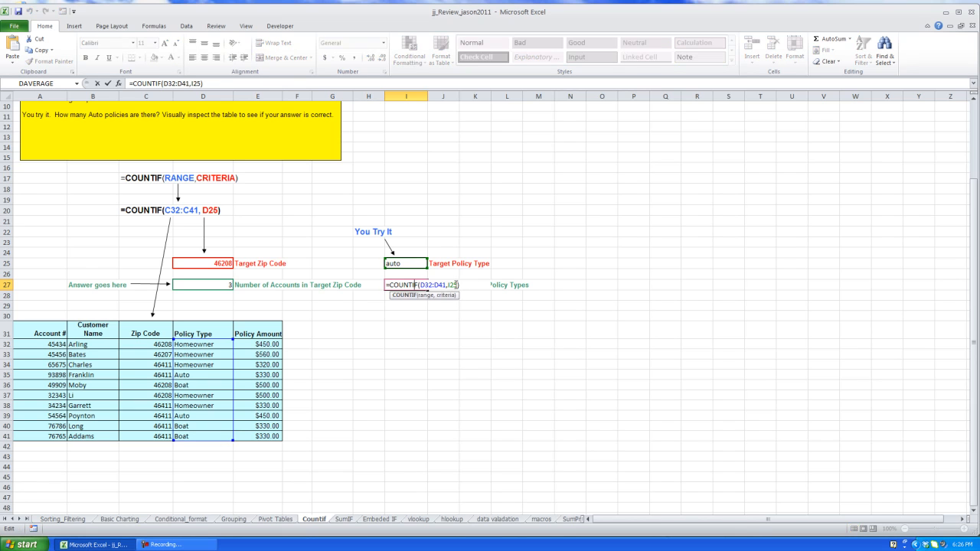
double_click(453, 285)
text(auto)
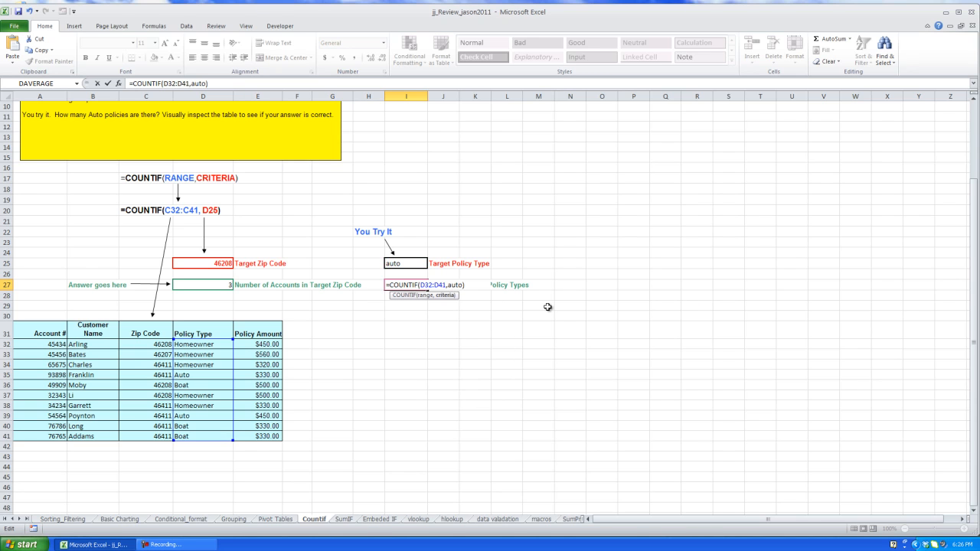
key(Return)
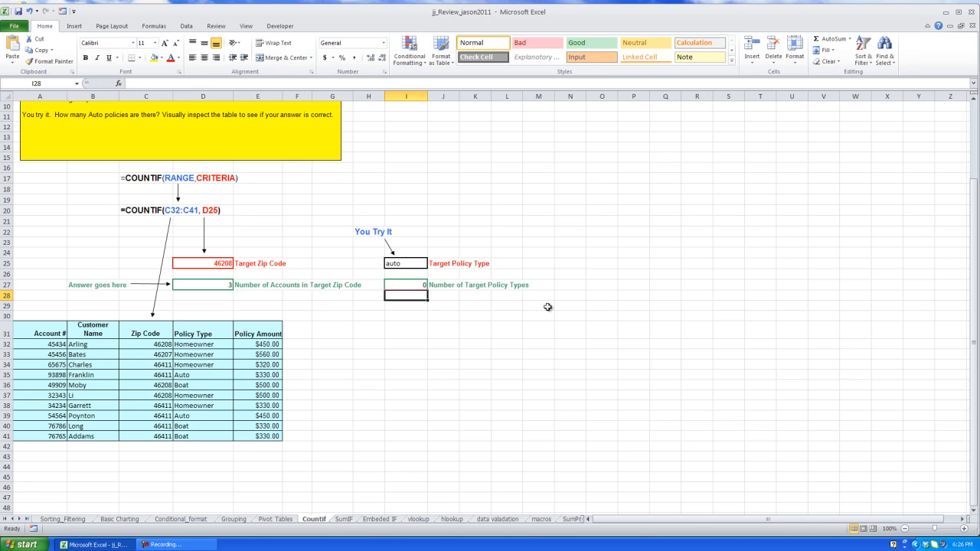
- Enclose the criteria auto in double quotes so the I27 formula reads =COUNTIF(D32:D41,"auto"), and review it
key(Up)
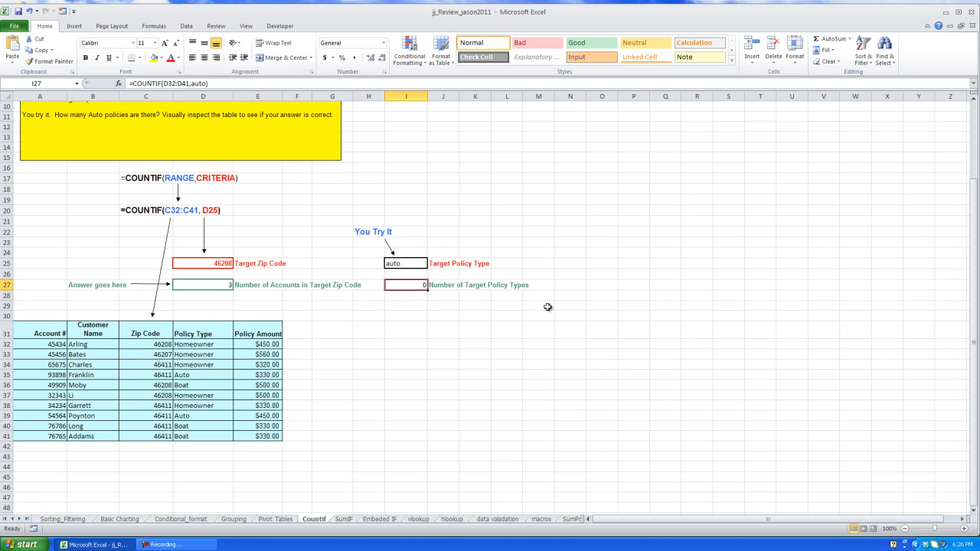
double_click(413, 285)
click(447, 286)
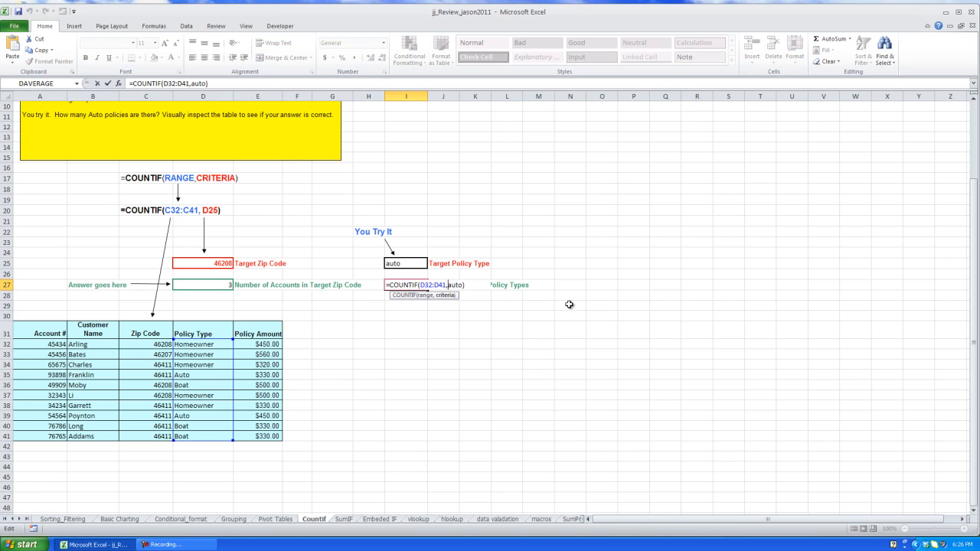
text(")
key(Right)
key(Right)
key(Right)
key(Right)
text(")
scroll(536, 304, up, 1)
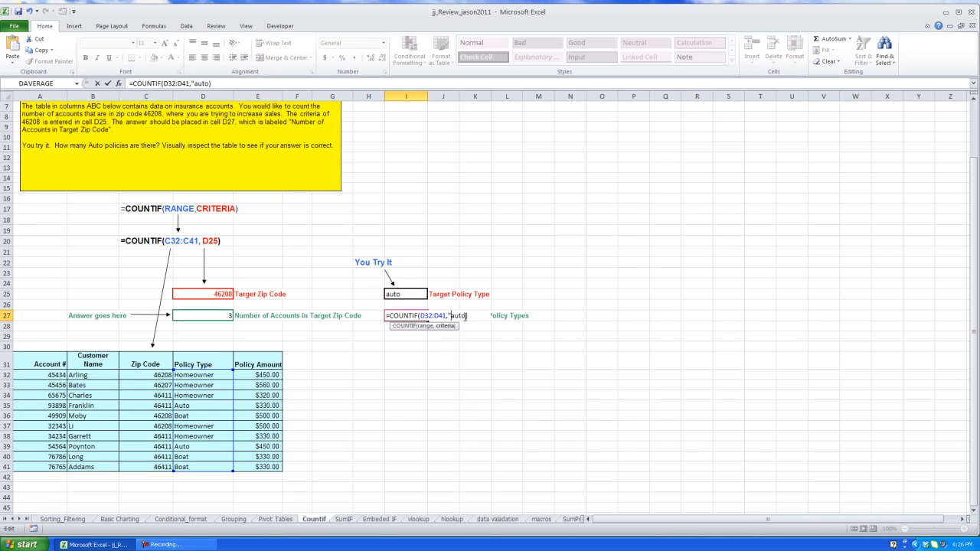
text(")
key(Return)
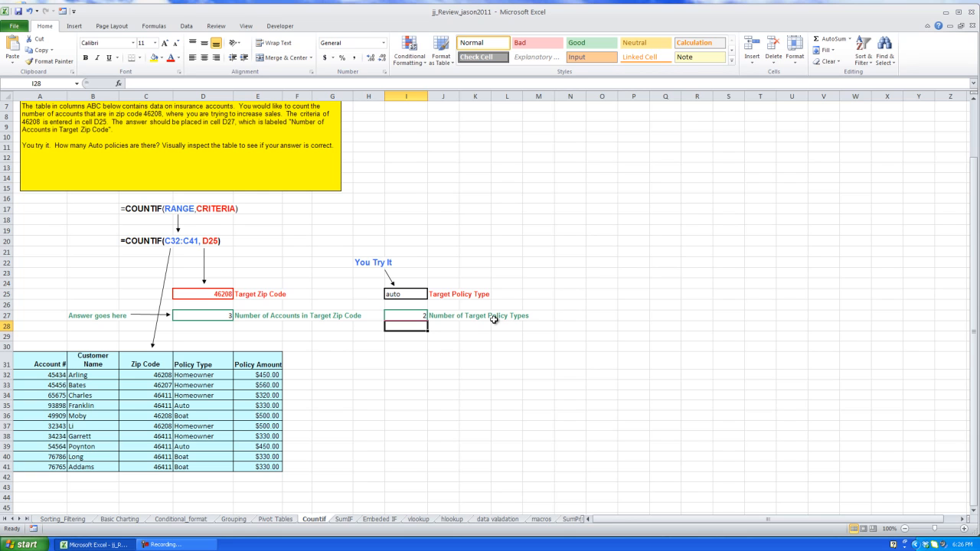
double_click(411, 316)
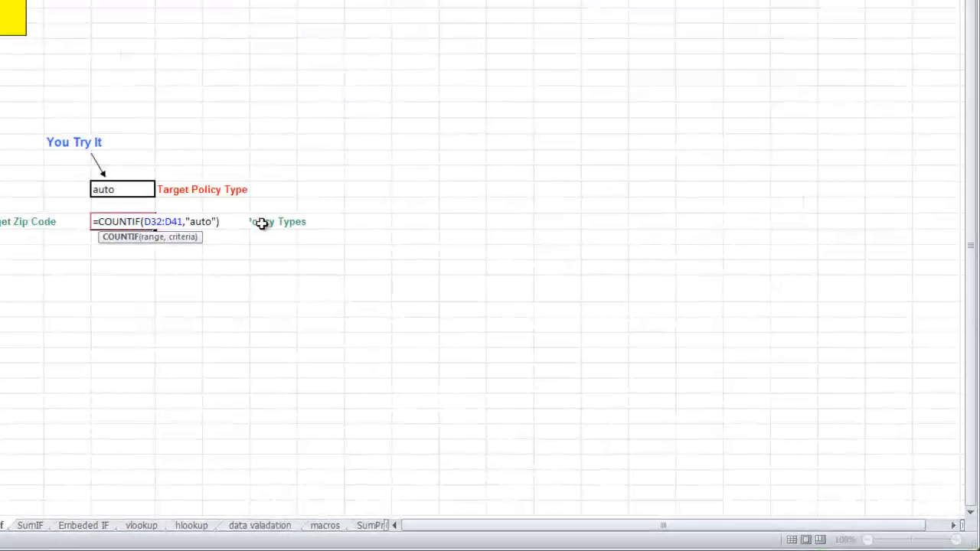
key(Return)
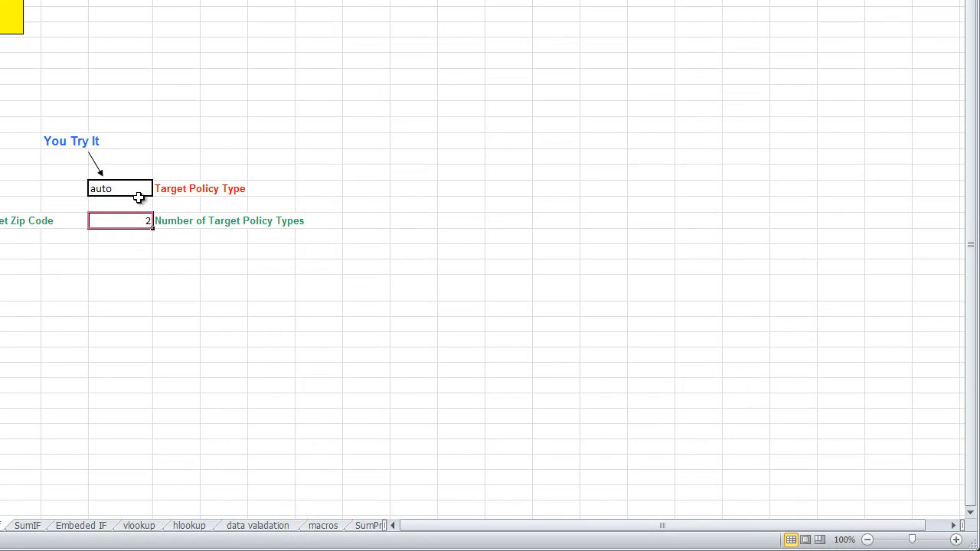